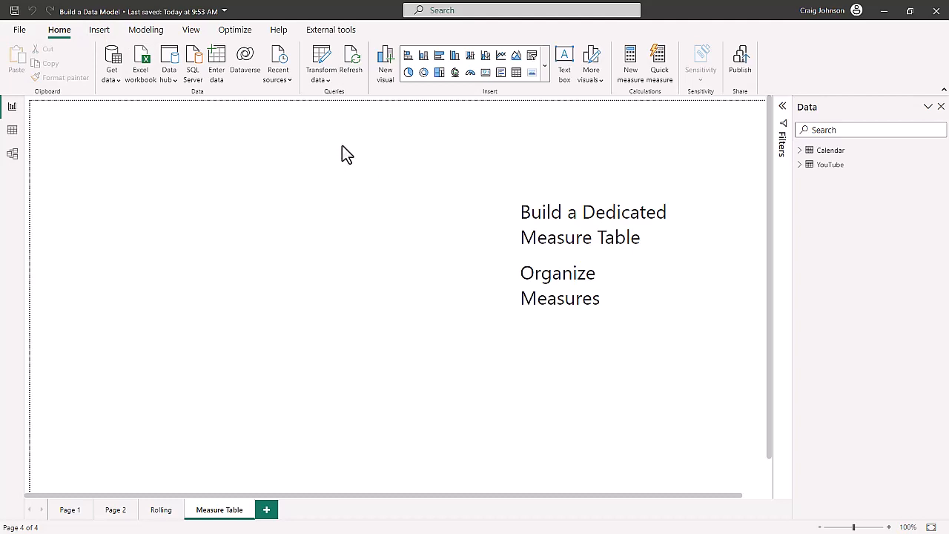
- Create a blank table named Dax Measures by entering data and load it into the model
click(217, 65)
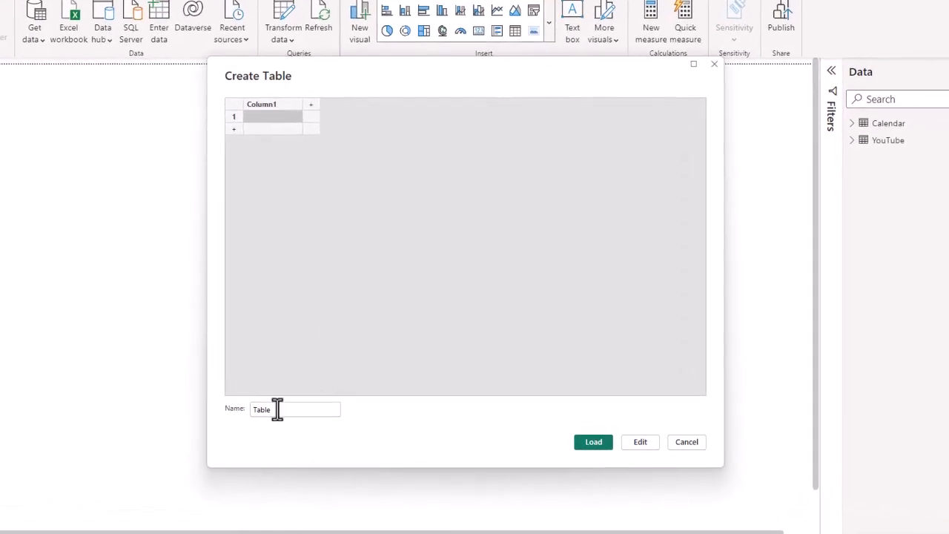
drag(275, 408, 246, 417)
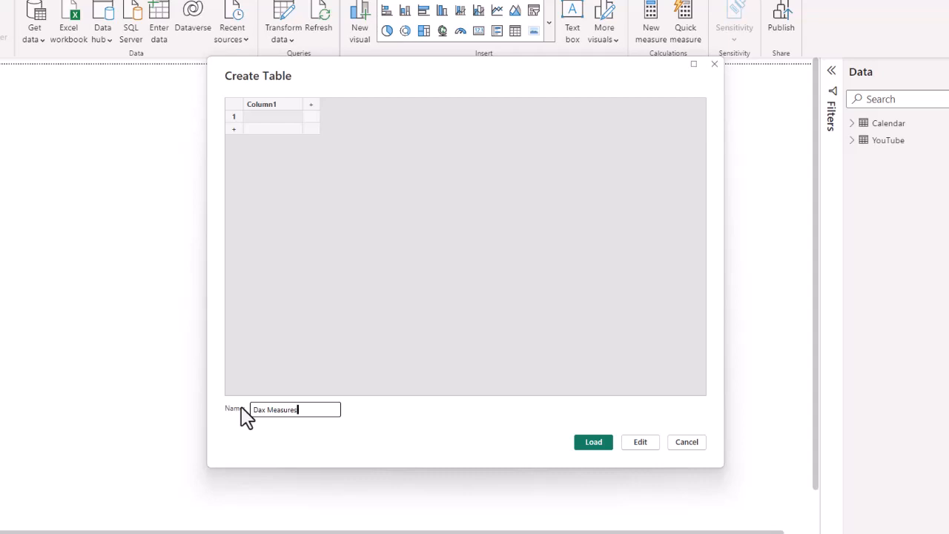
click(594, 442)
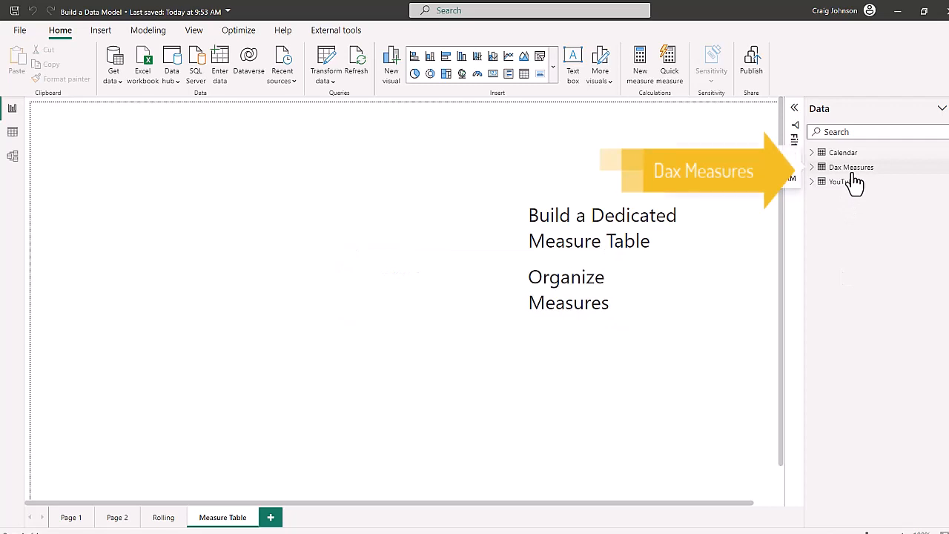
- Change the home table of the 10 Day Rolling Views measure from YouTube to Dax Measures
click(812, 181)
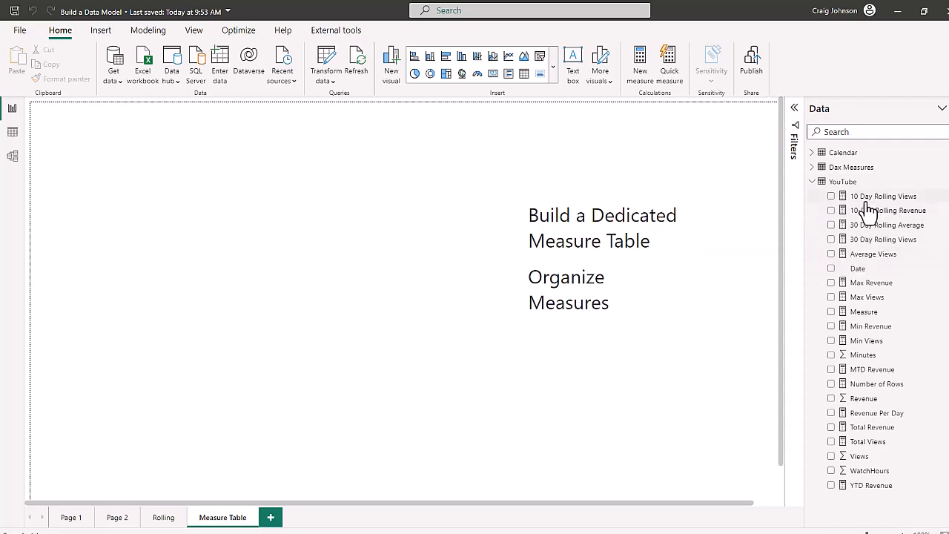
click(868, 202)
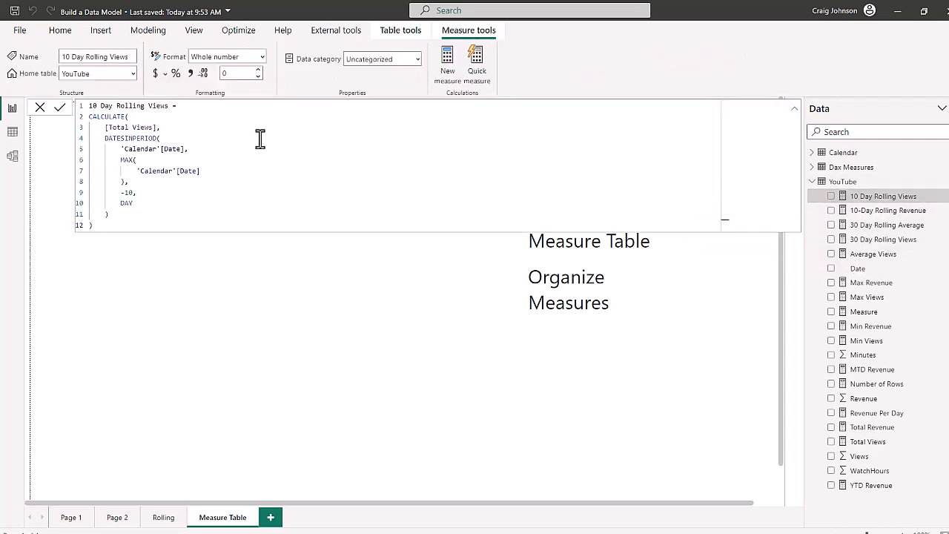
click(134, 75)
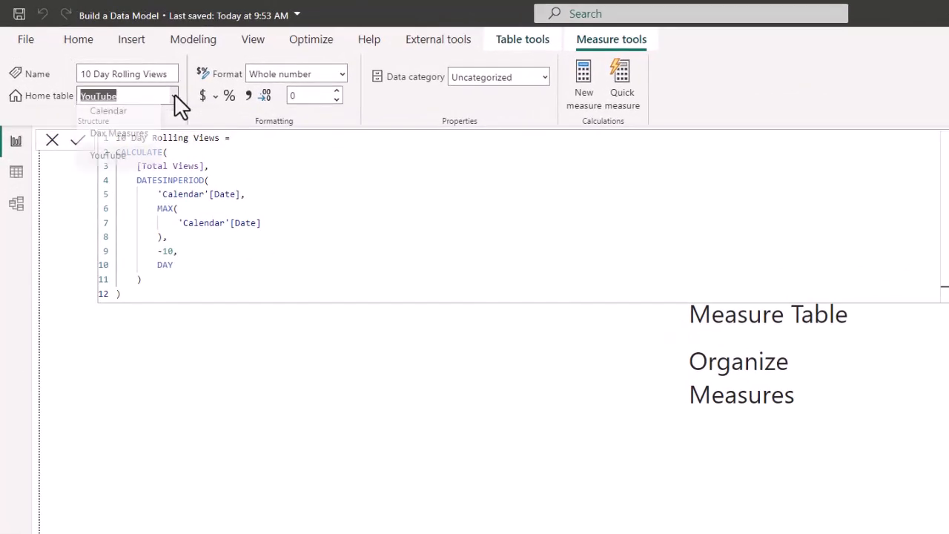
click(132, 140)
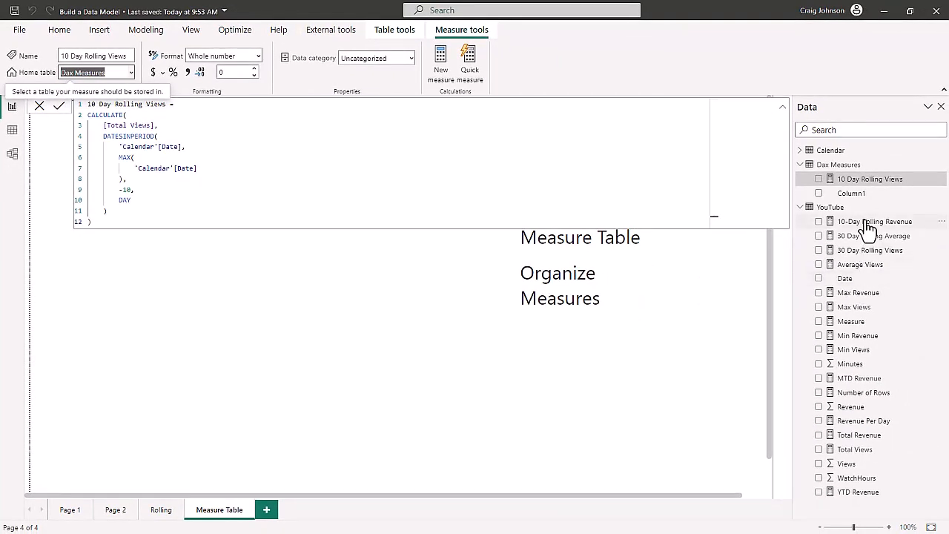
- Move the 30 Day Rolling Average and Average Views measures from YouTube to the Dax Measures home table
click(869, 235)
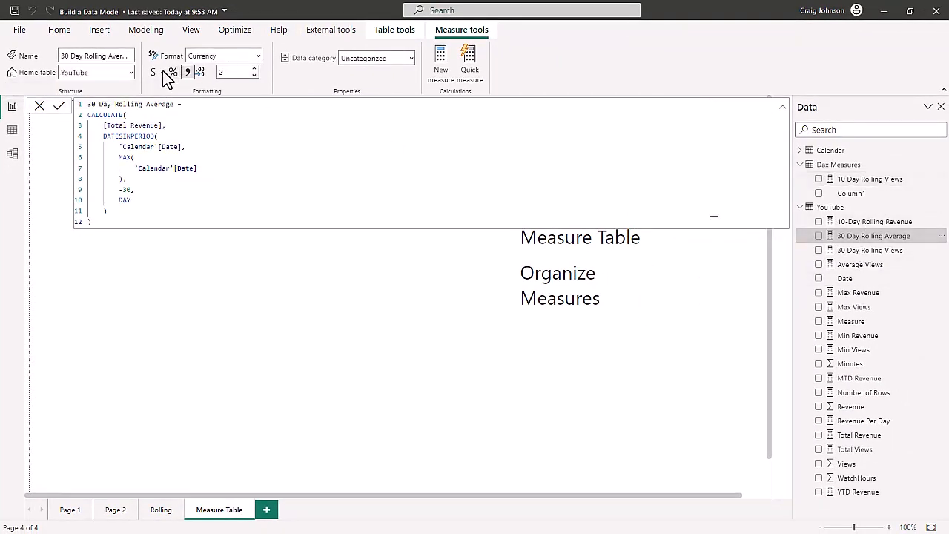
click(130, 72)
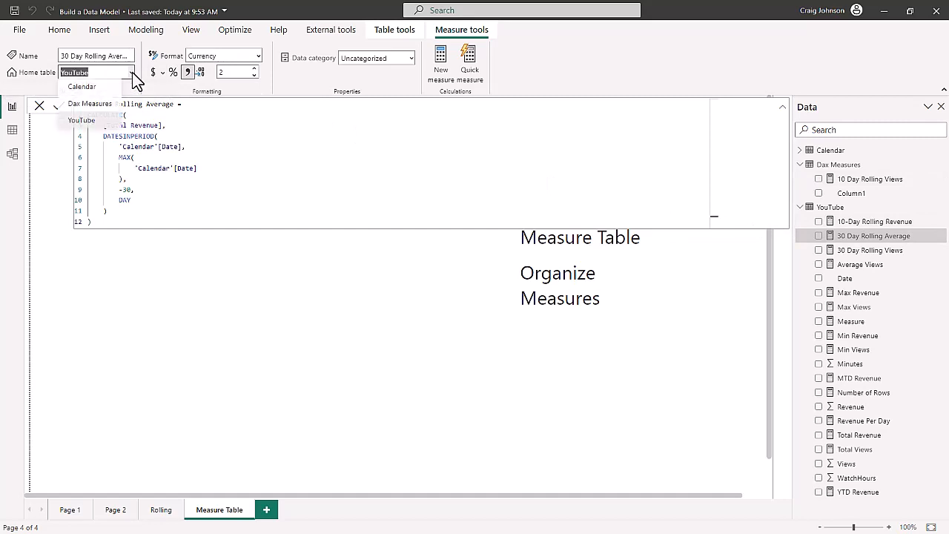
click(91, 115)
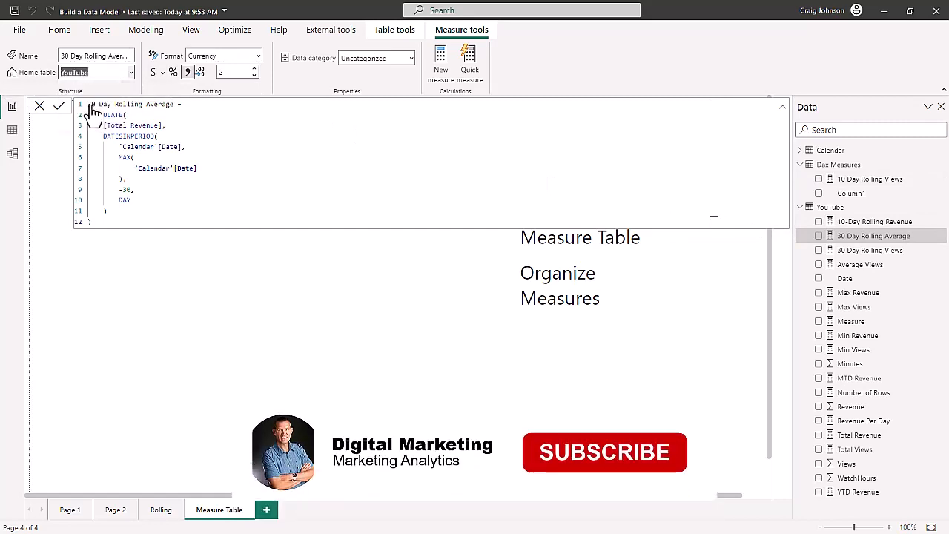
click(860, 266)
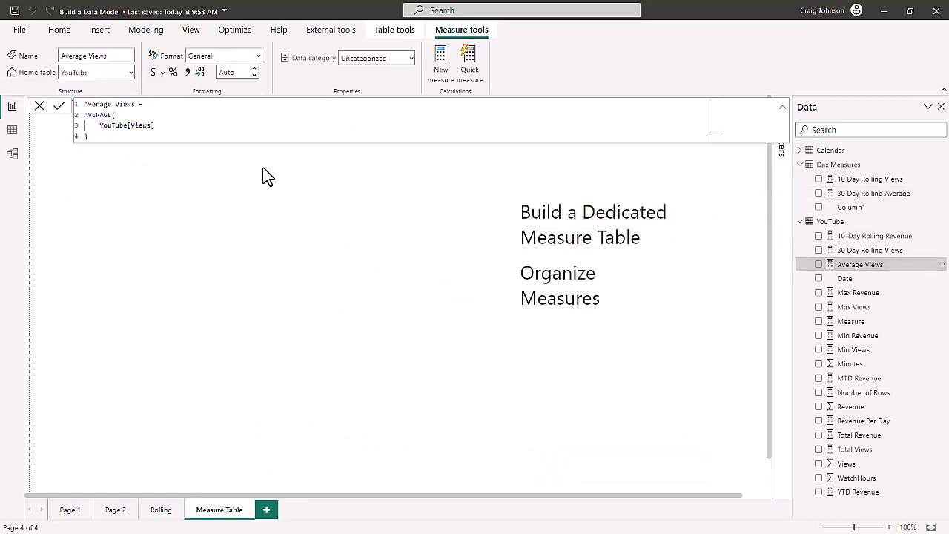
click(131, 74)
click(91, 105)
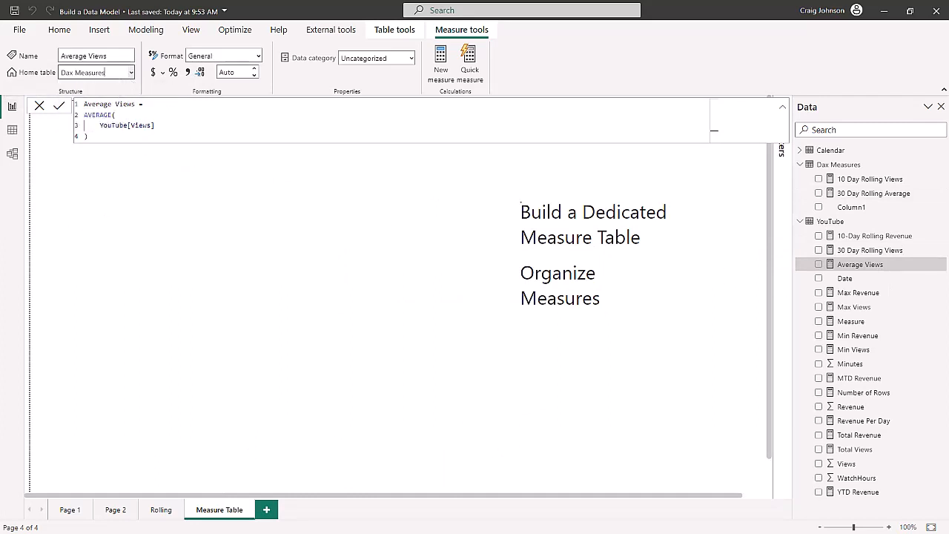
- Assign the Max Revenue and Max Views measures in the YouTube table to the Dax Measures home table
click(882, 294)
click(131, 73)
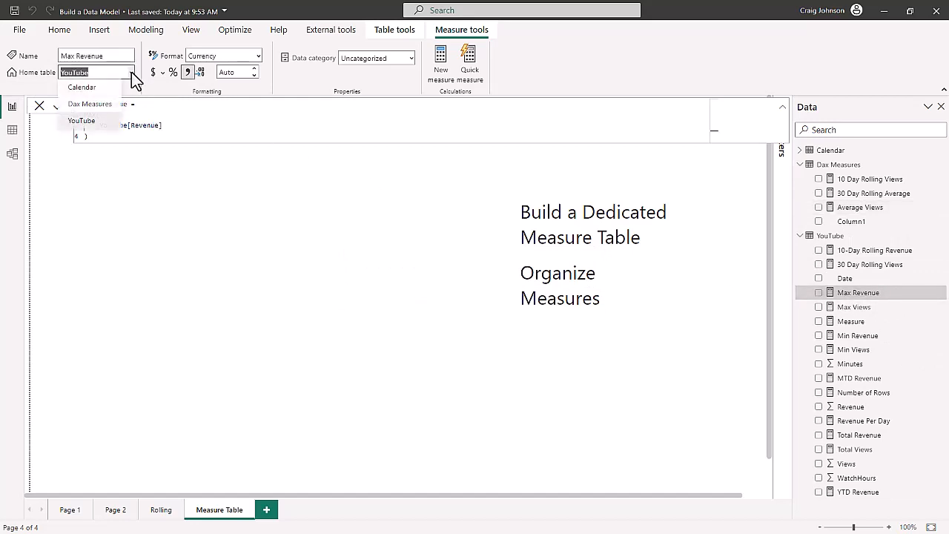
click(87, 106)
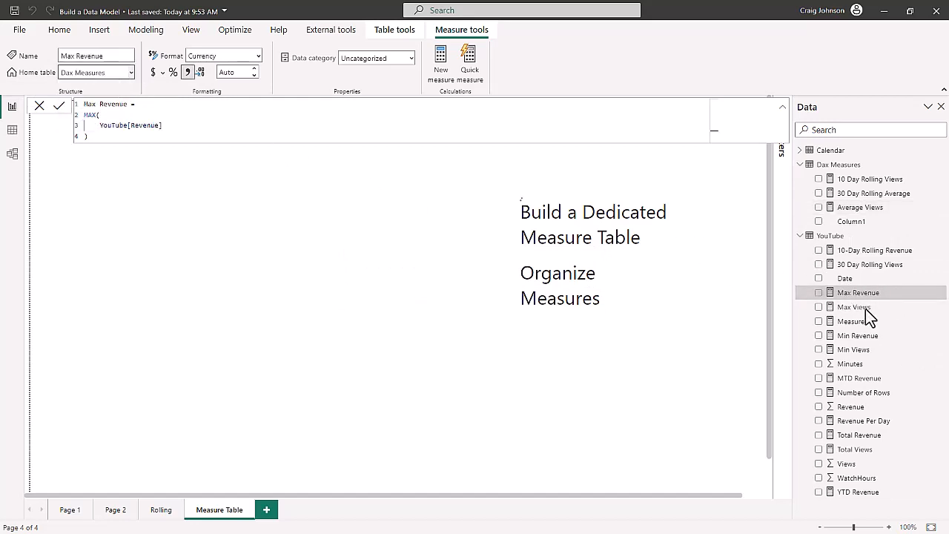
click(885, 310)
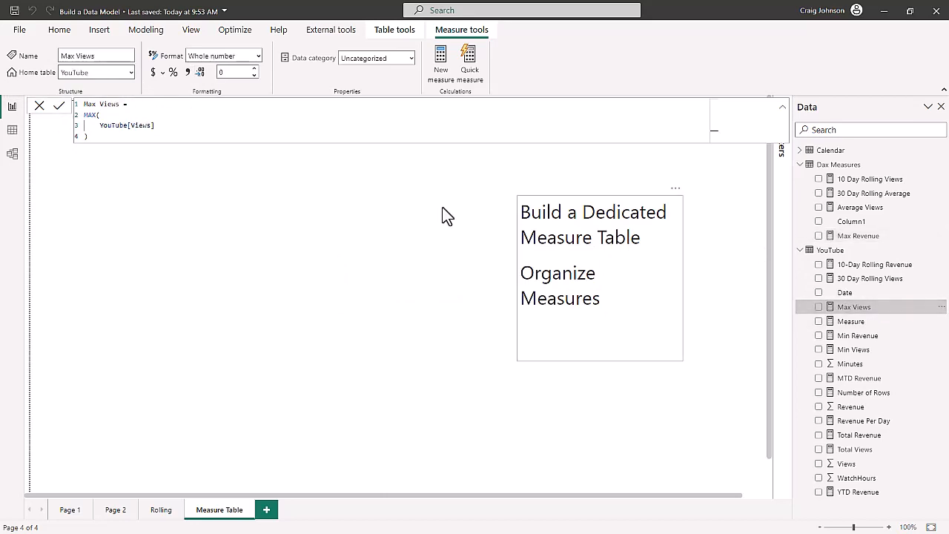
click(129, 72)
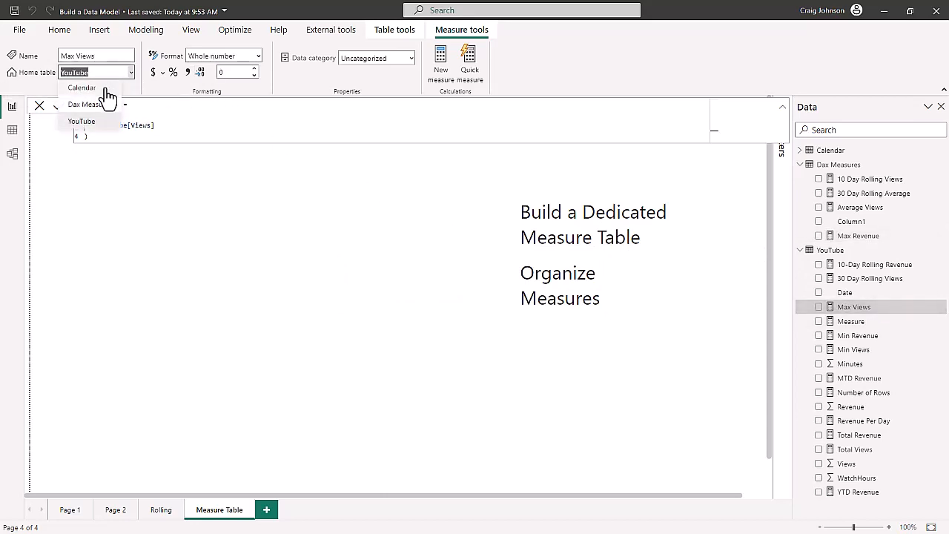
click(87, 107)
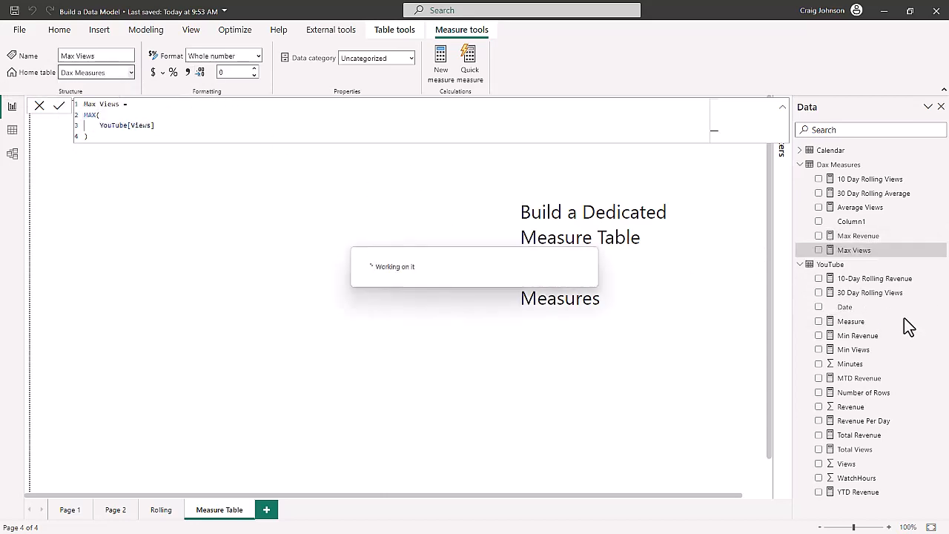
- Set Dax Measures as the home table for the Min Revenue and Min Views measures
click(889, 339)
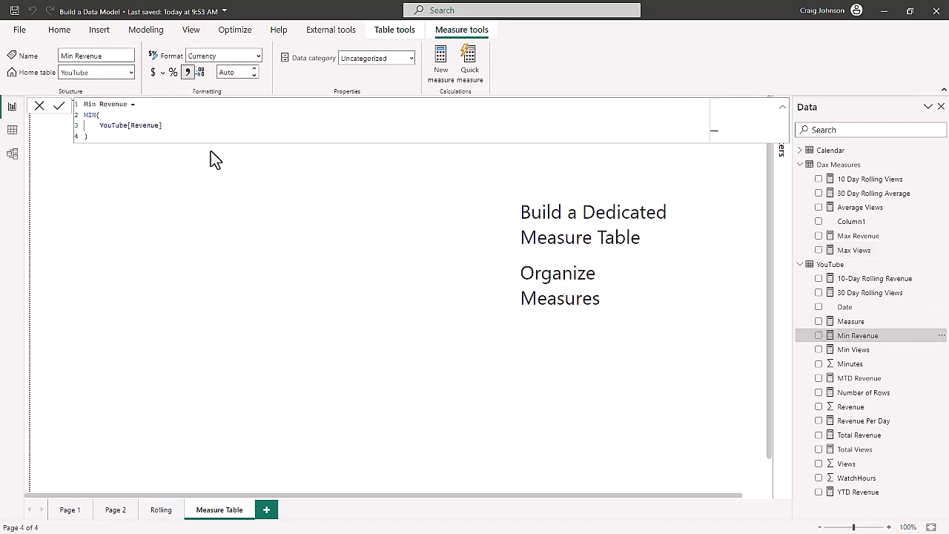
click(132, 73)
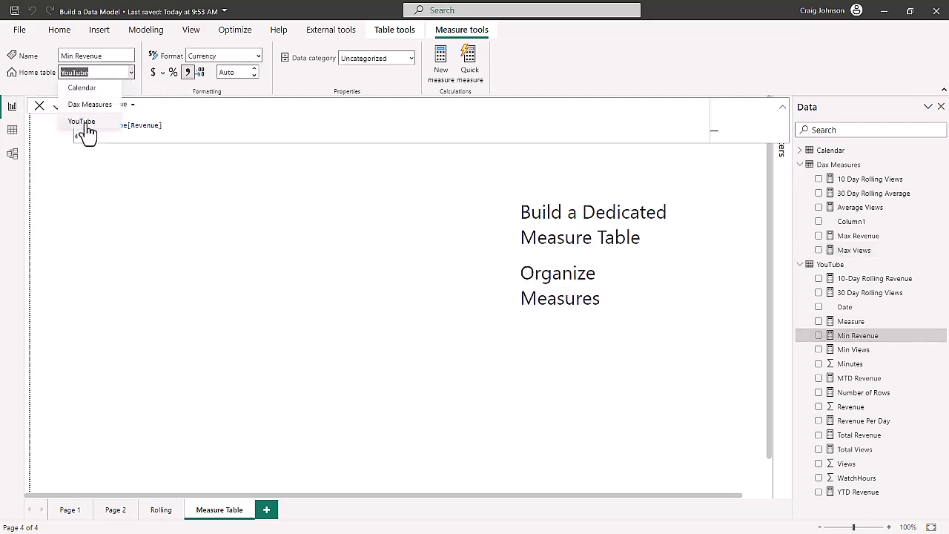
click(87, 107)
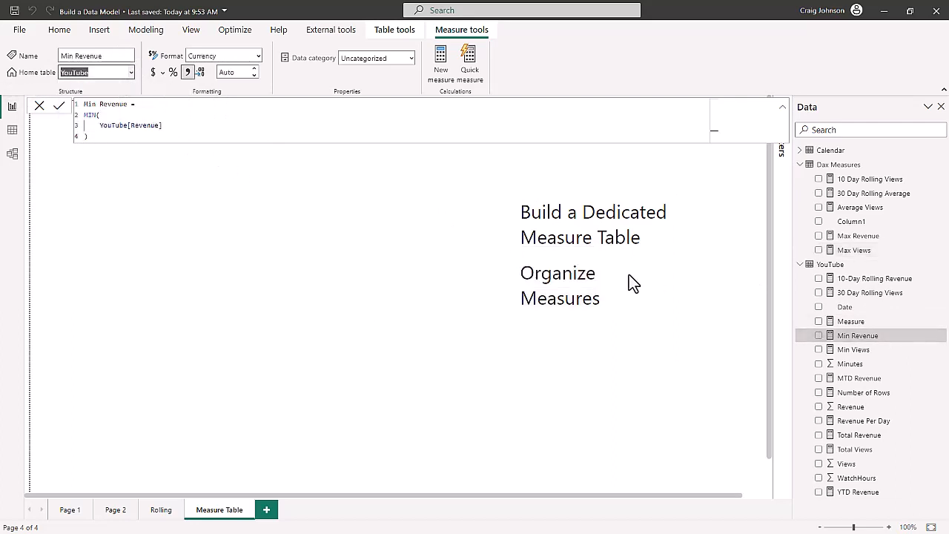
click(881, 351)
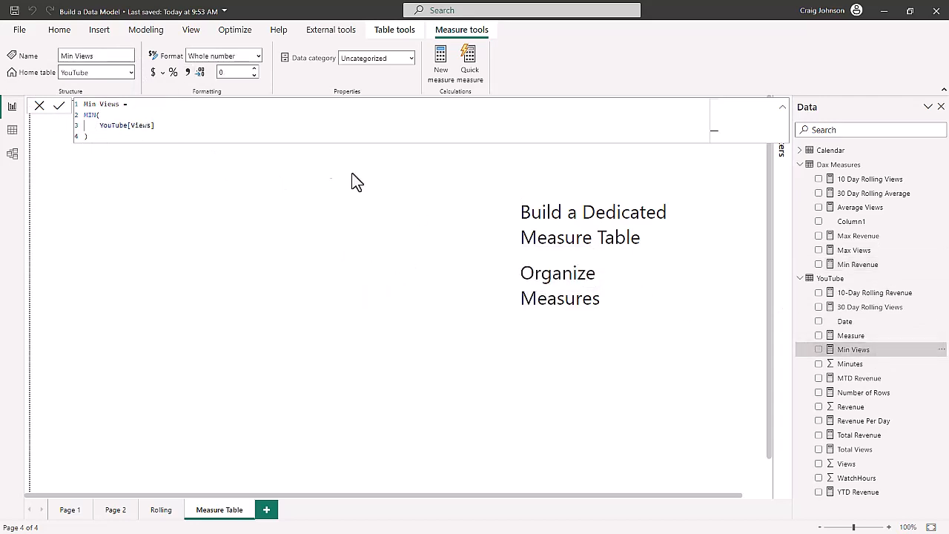
click(132, 73)
click(89, 107)
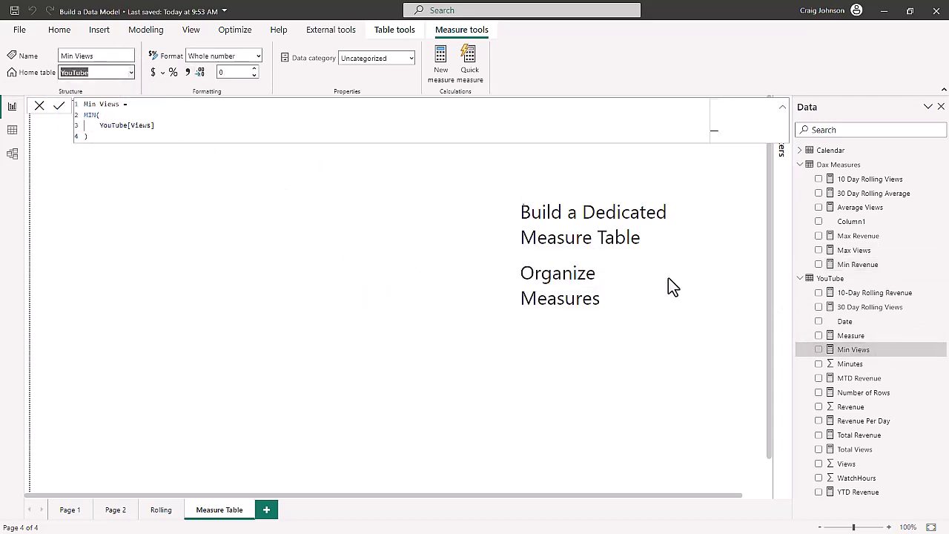
- Move the MTD Revenue and Number of Rows measures from YouTube to the Dax Measures table
click(912, 380)
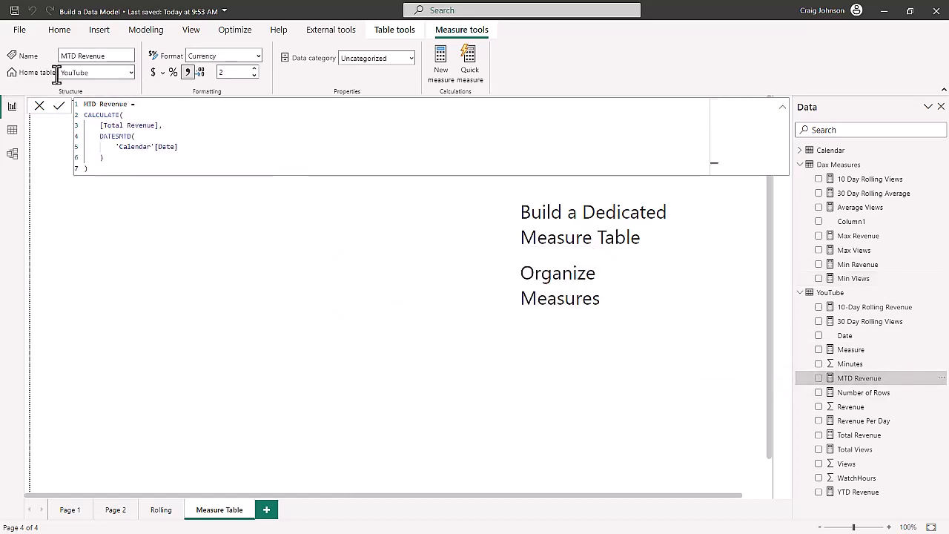
click(131, 71)
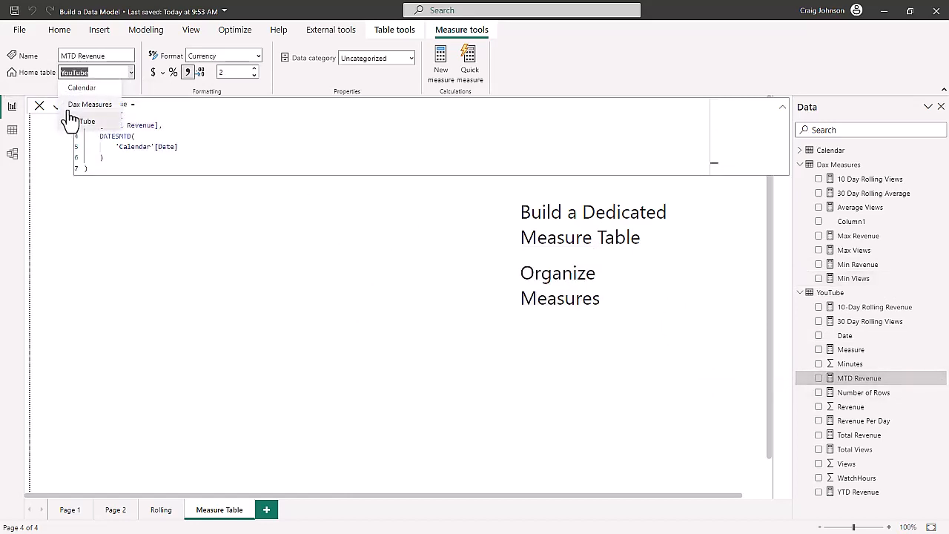
click(87, 118)
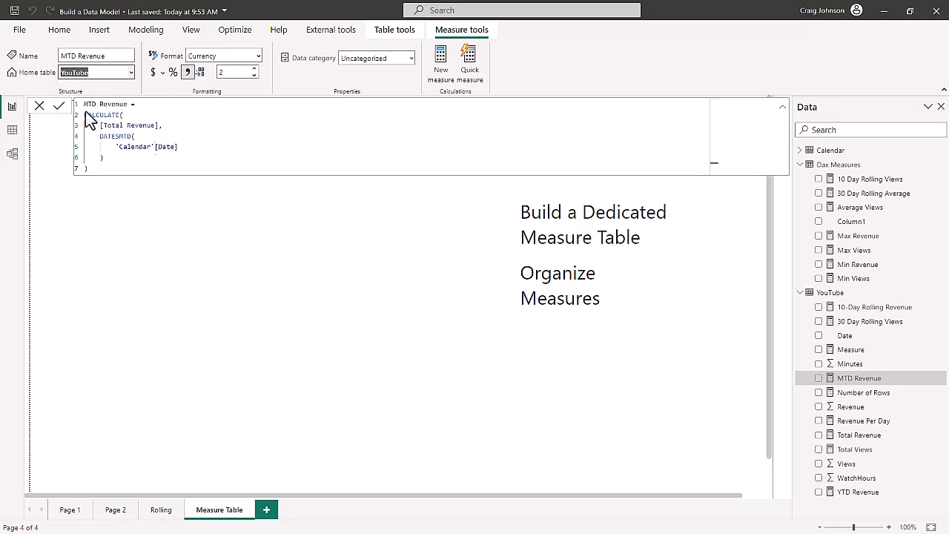
click(904, 401)
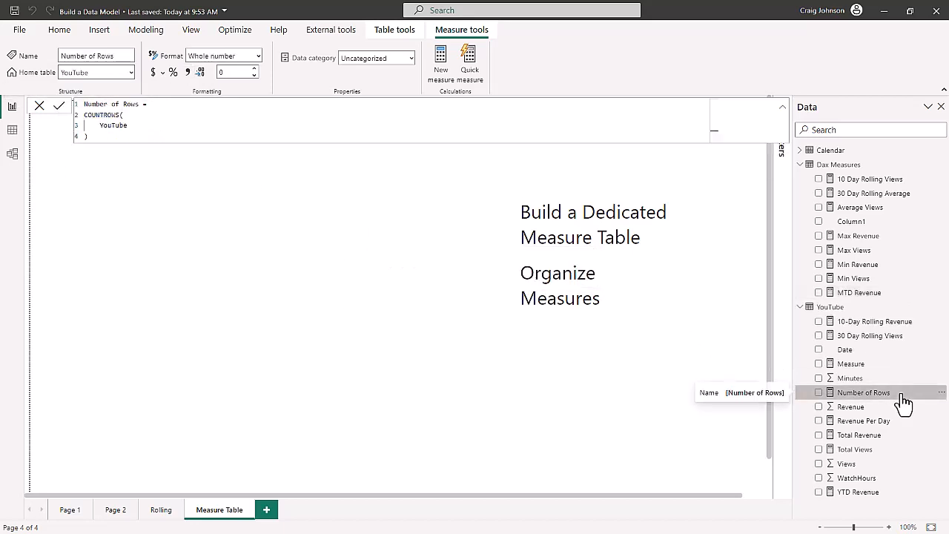
click(133, 74)
click(78, 102)
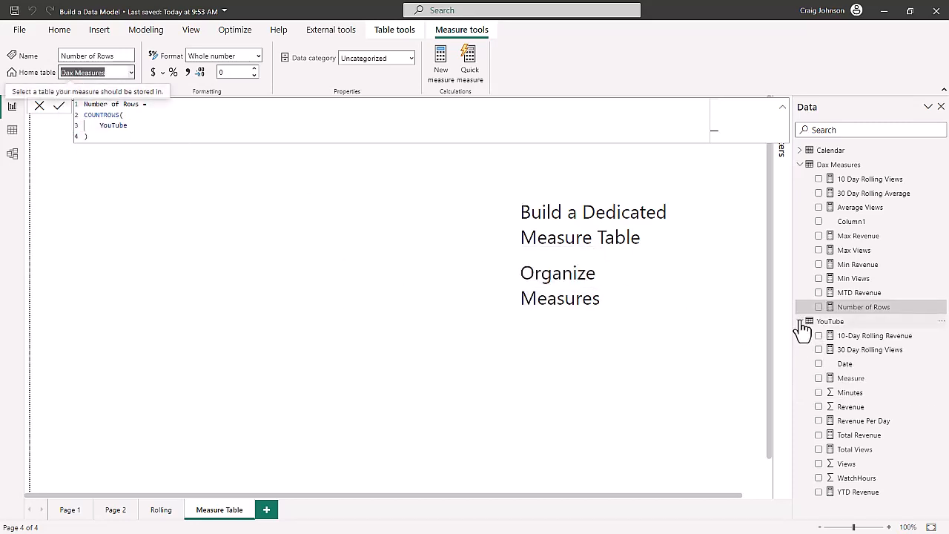
- Collapse the YouTube table's field list and delete the placeholder Column1 from the Dax Measures table
click(801, 324)
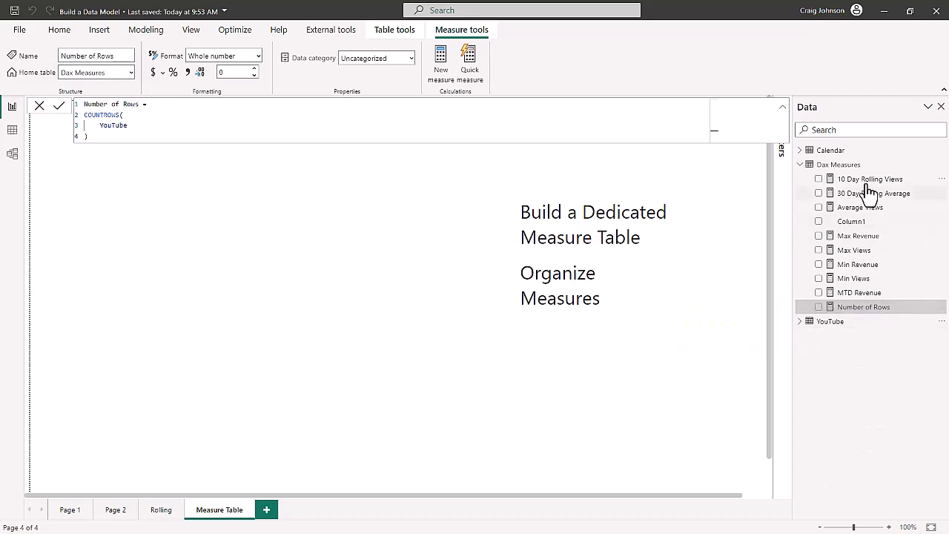
click(887, 224)
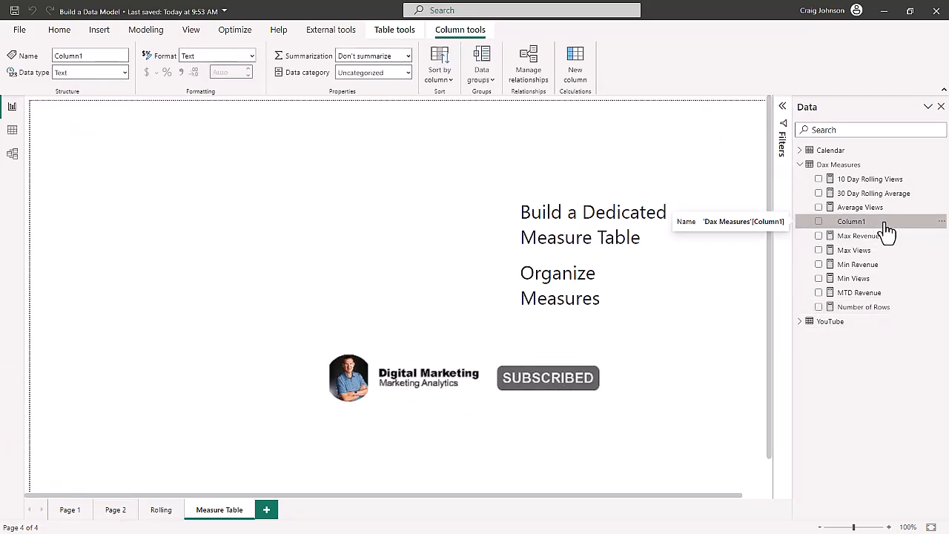
click(940, 221)
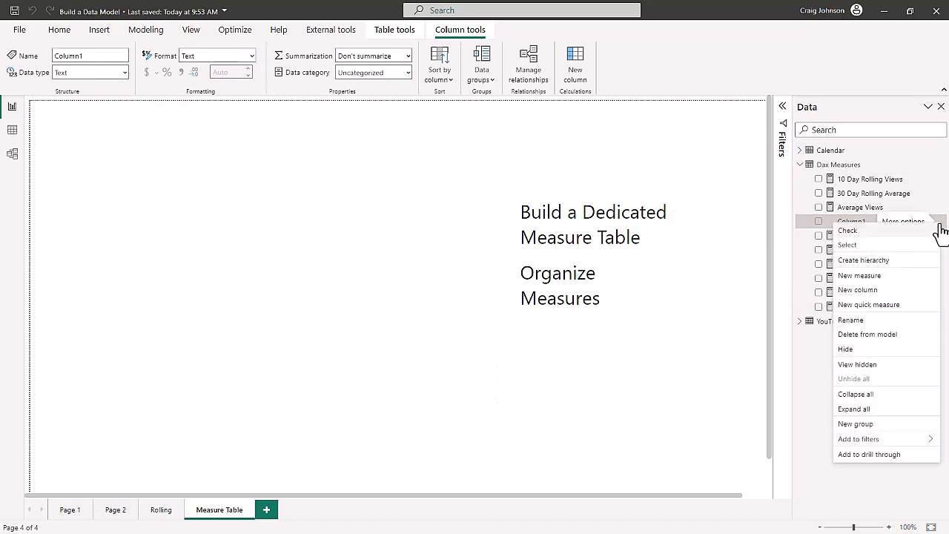
click(860, 335)
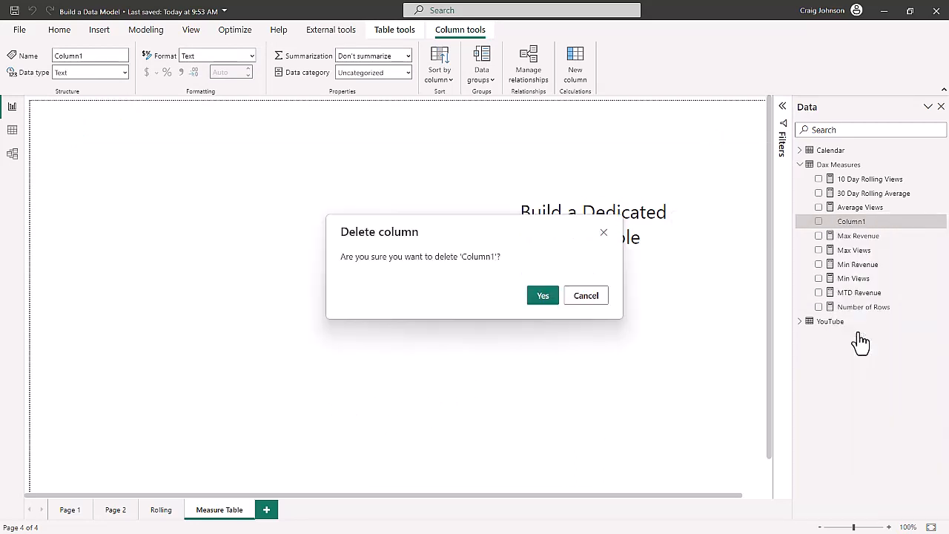
click(545, 298)
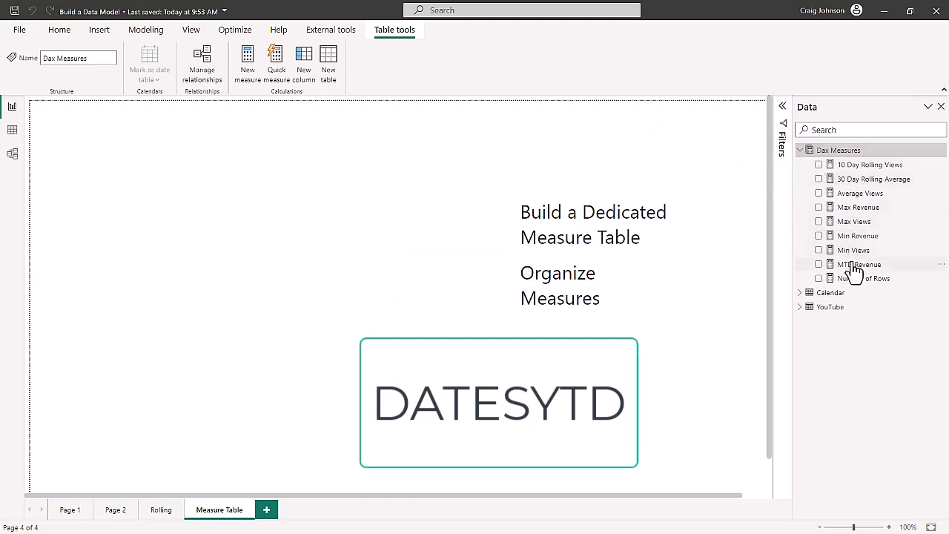
- Expand the YouTube table and change the 30 Day Rolling Views measure's home table to Dax Measures
click(803, 310)
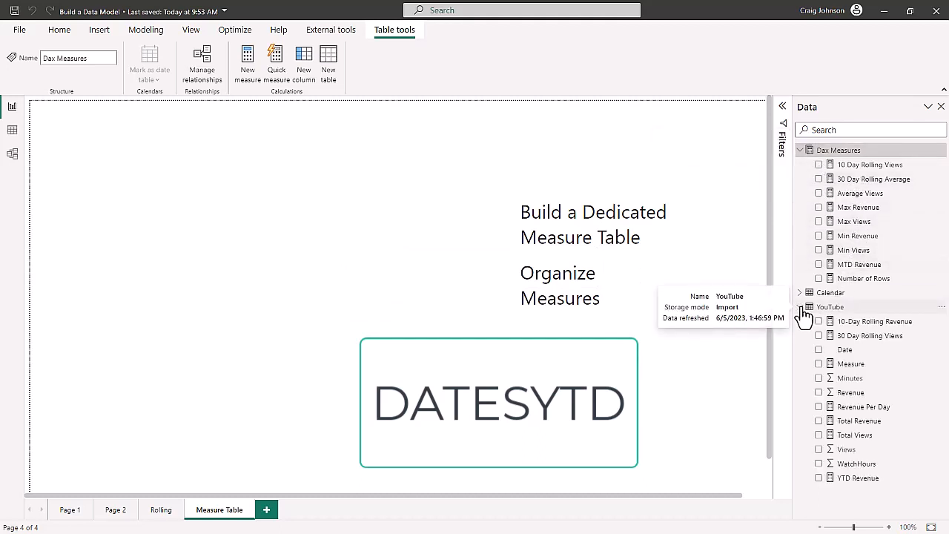
click(867, 336)
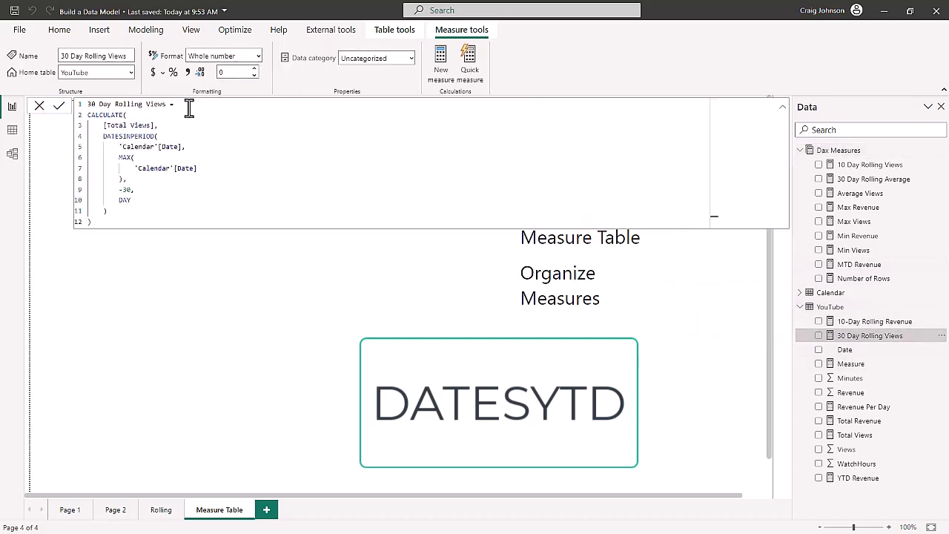
click(124, 72)
click(81, 113)
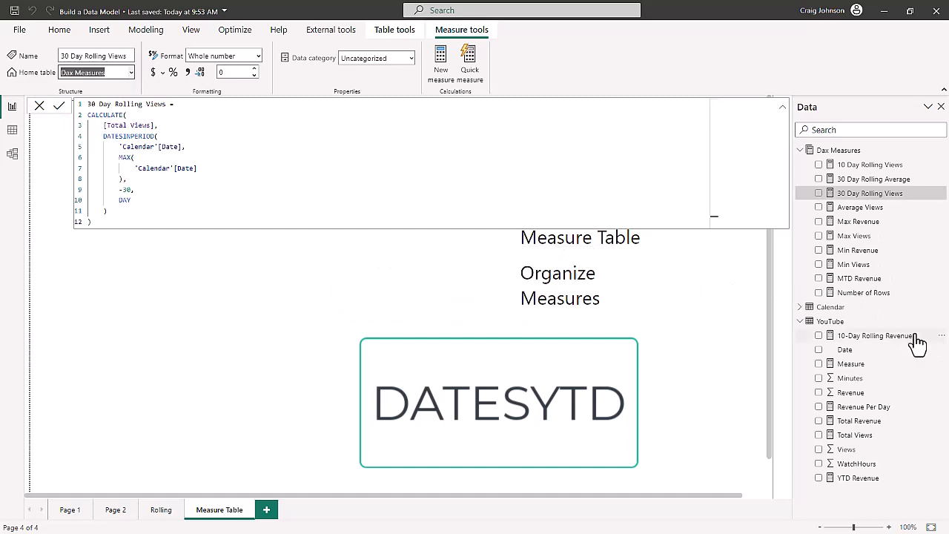
- Change the home table of the 10-Day Rolling Revenue measure from YouTube to Dax Measures
click(926, 343)
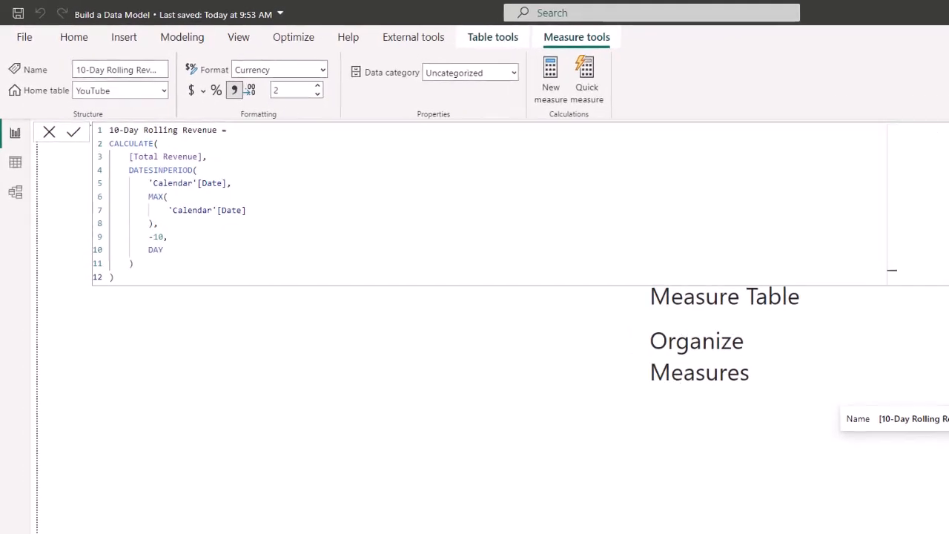
click(168, 95)
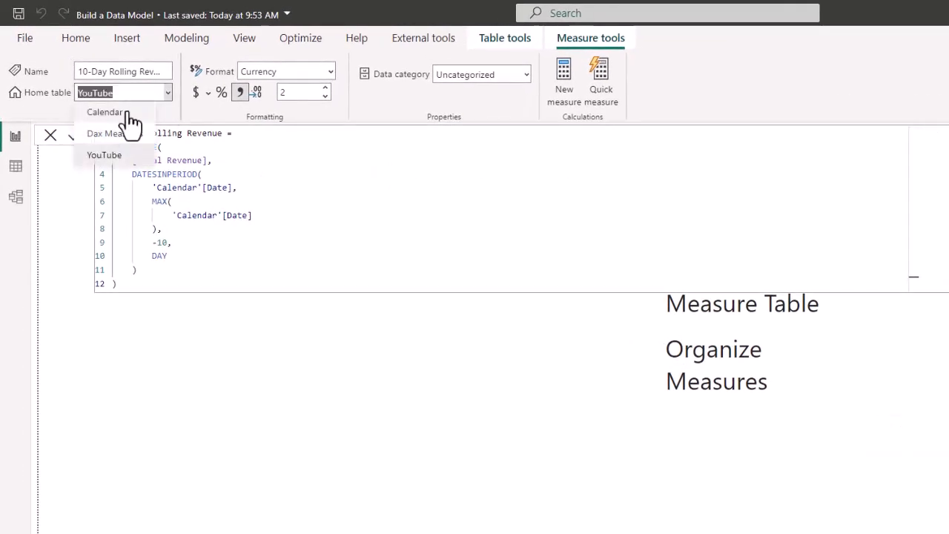
click(115, 135)
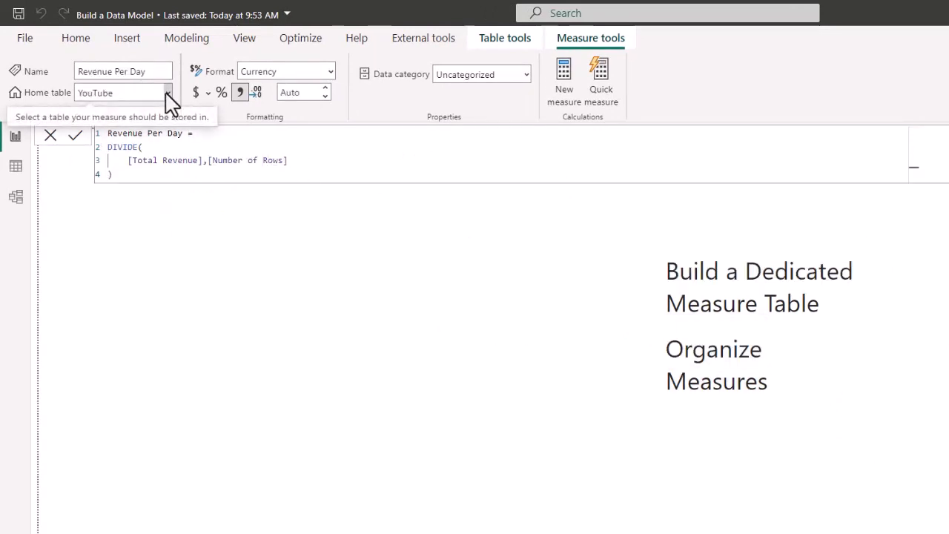
- Move the Revenue Per Day and Total Revenue measures from YouTube to the Dax Measures table
click(168, 92)
click(117, 133)
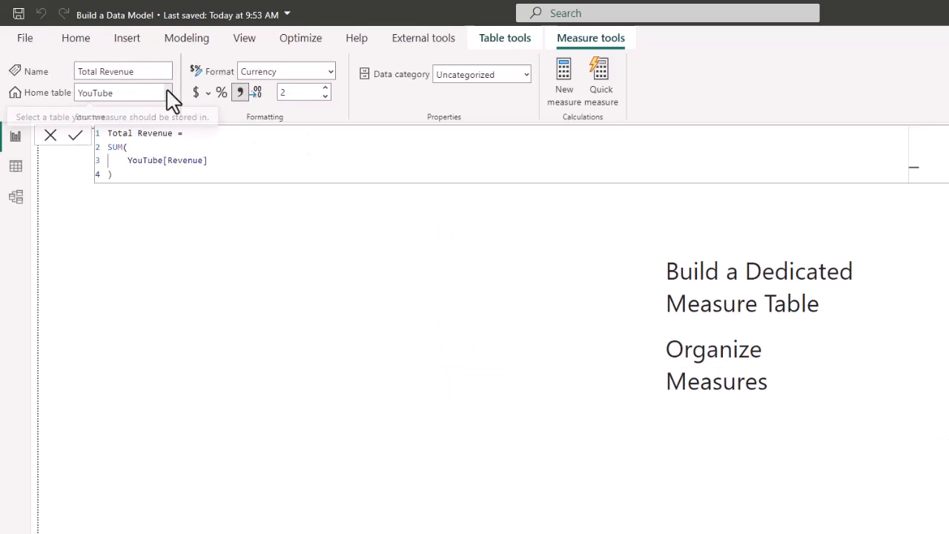
click(168, 93)
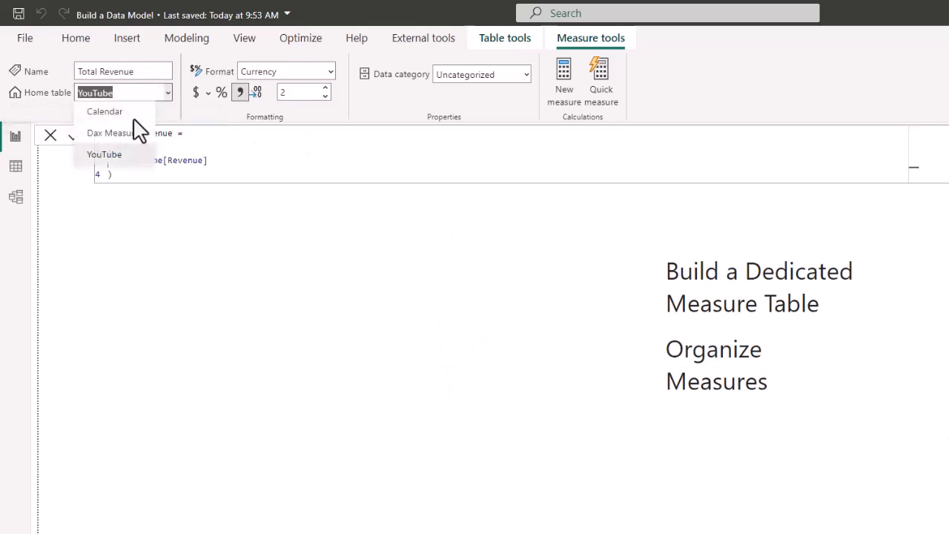
click(137, 132)
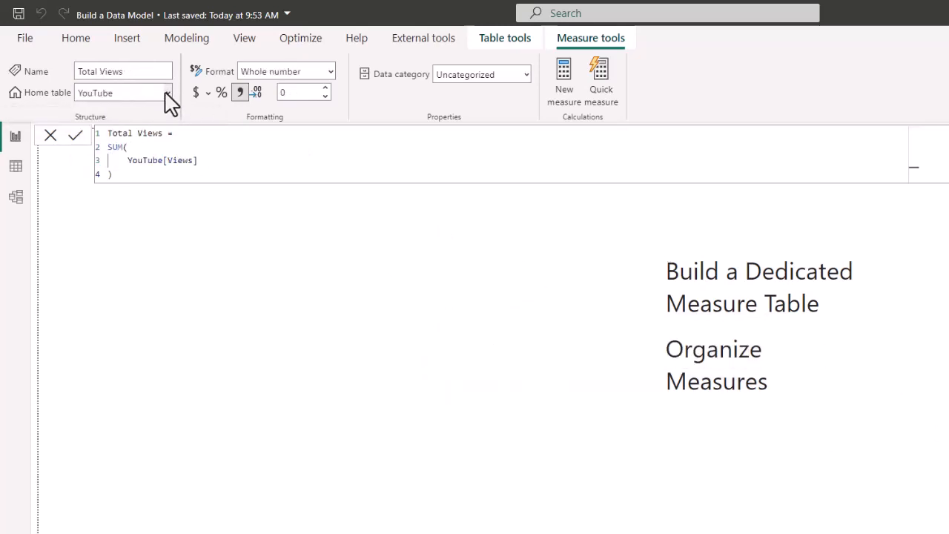
- Set Dax Measures as the home table for the Total Views and YTD Revenue measures
click(167, 93)
click(122, 134)
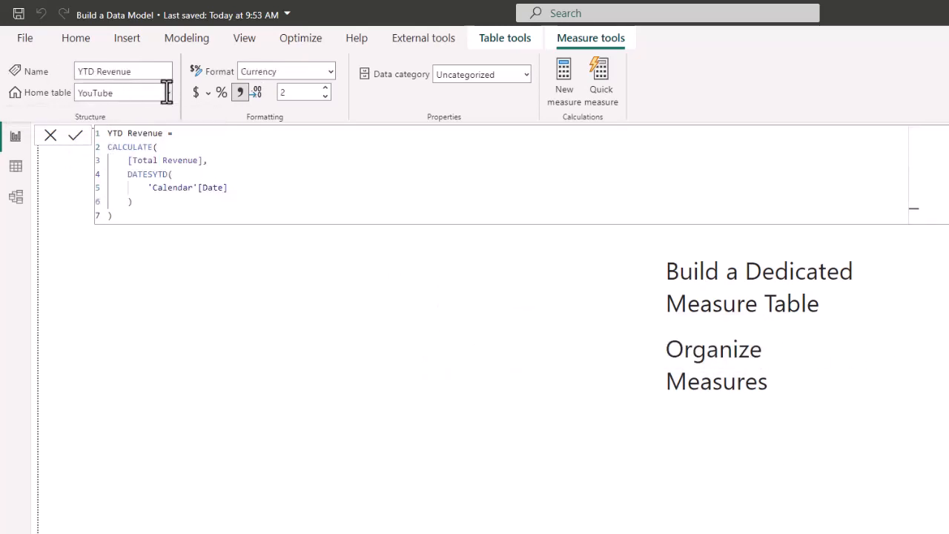
click(167, 93)
click(100, 133)
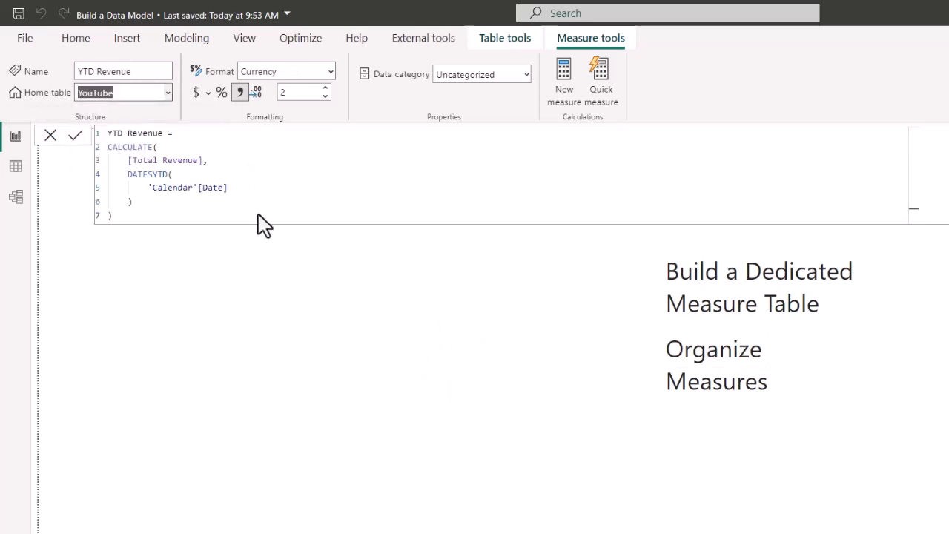